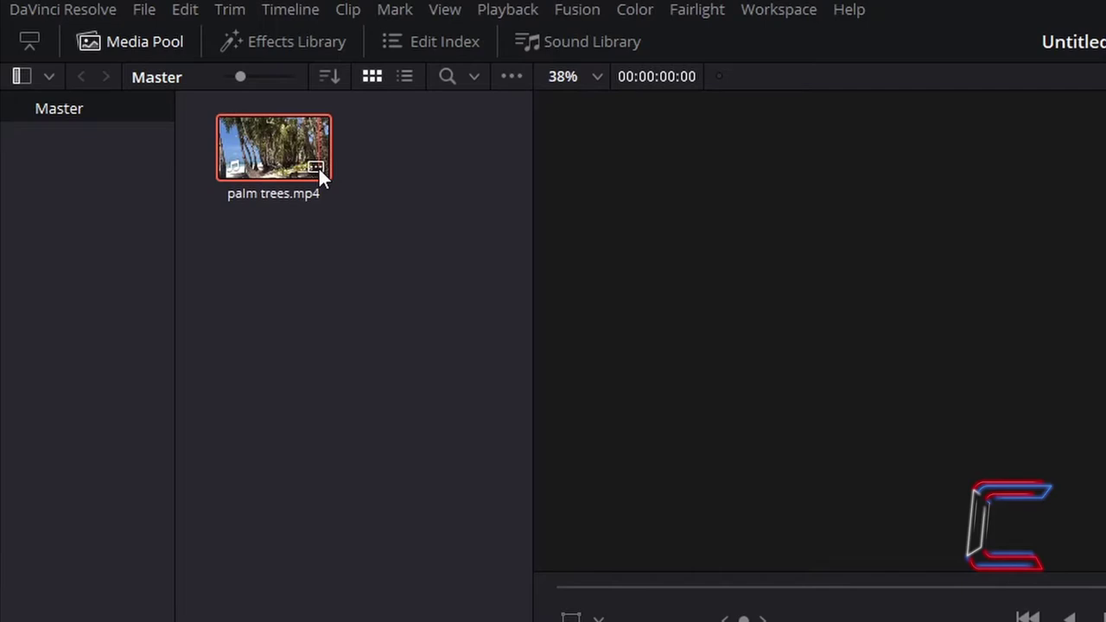
mouse_move(318, 165)
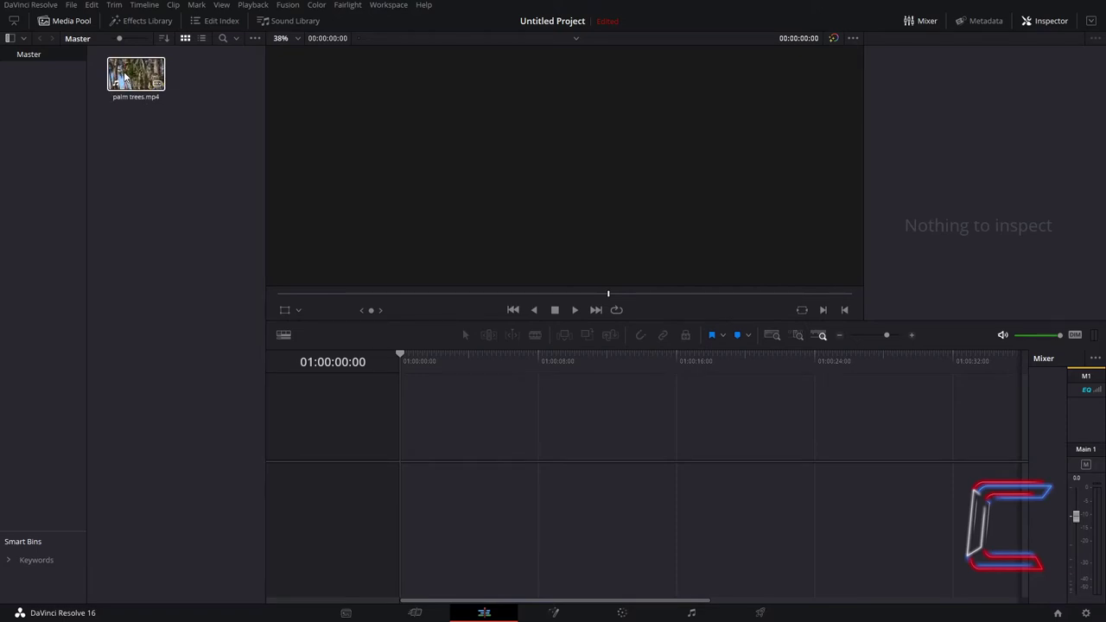
- Drag palm trees.mp4 onto the empty timeline, creating Timeline 1 on Video 1 and Audio 1
left_click_drag(125, 76, 518, 415)
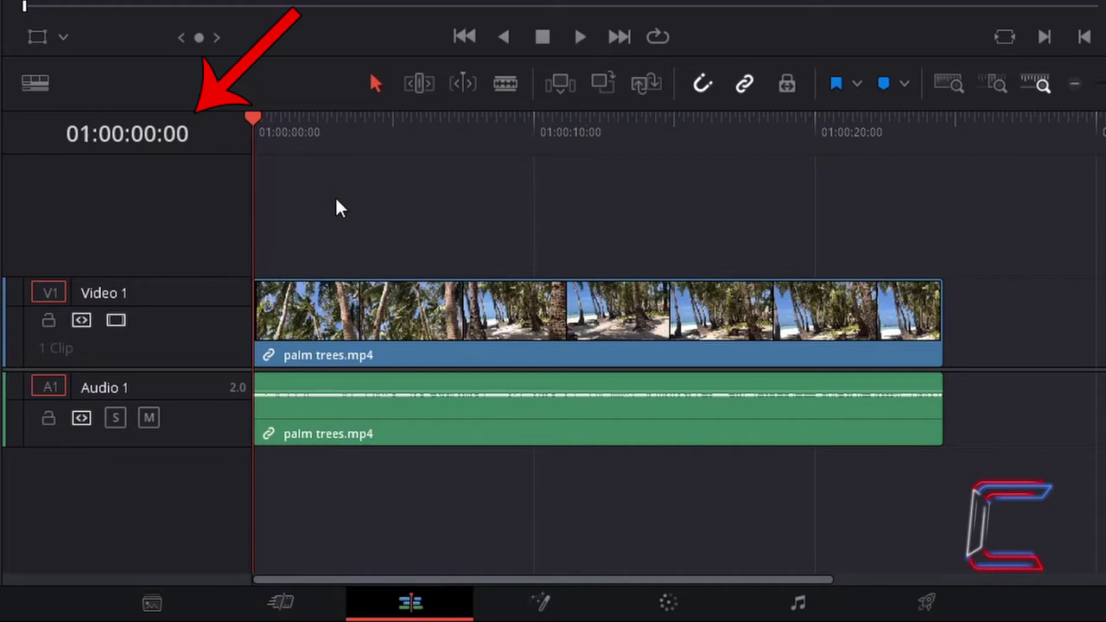
- Select the palm trees clip and expand its Cropping section in the Inspector
left_click(508, 330)
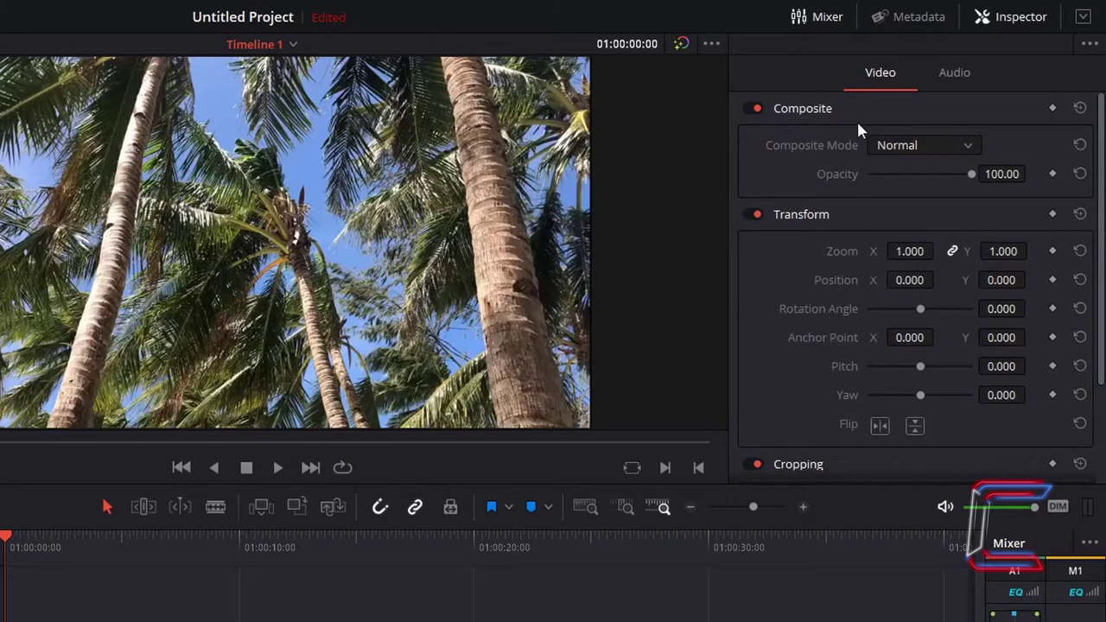
scroll(866, 331, "down", 3)
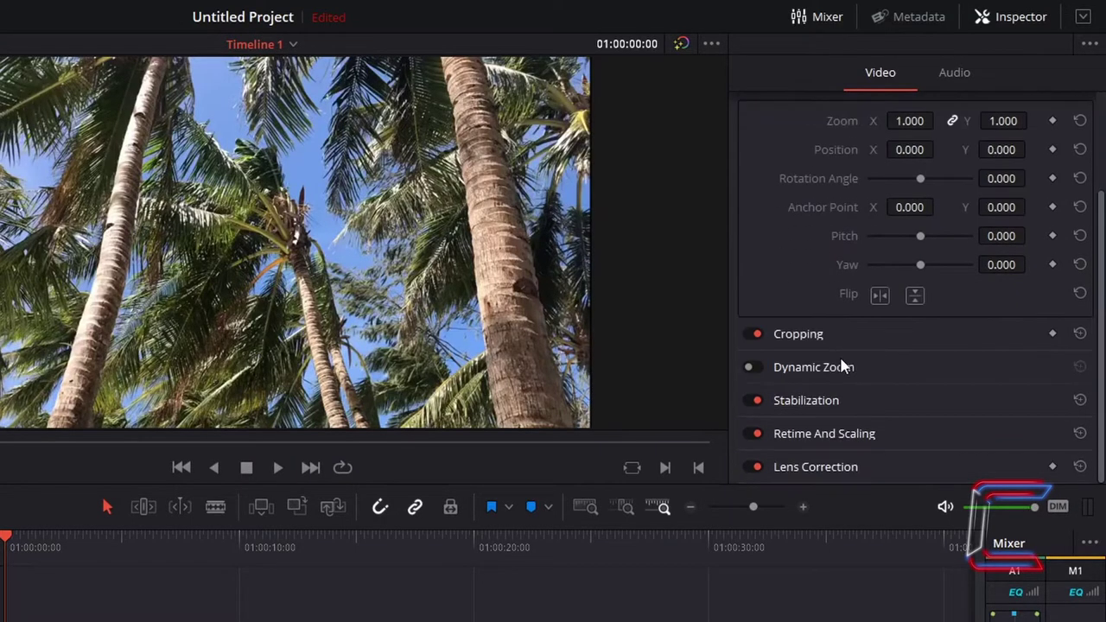
left_click(800, 335)
scroll(752, 298, "down", 3)
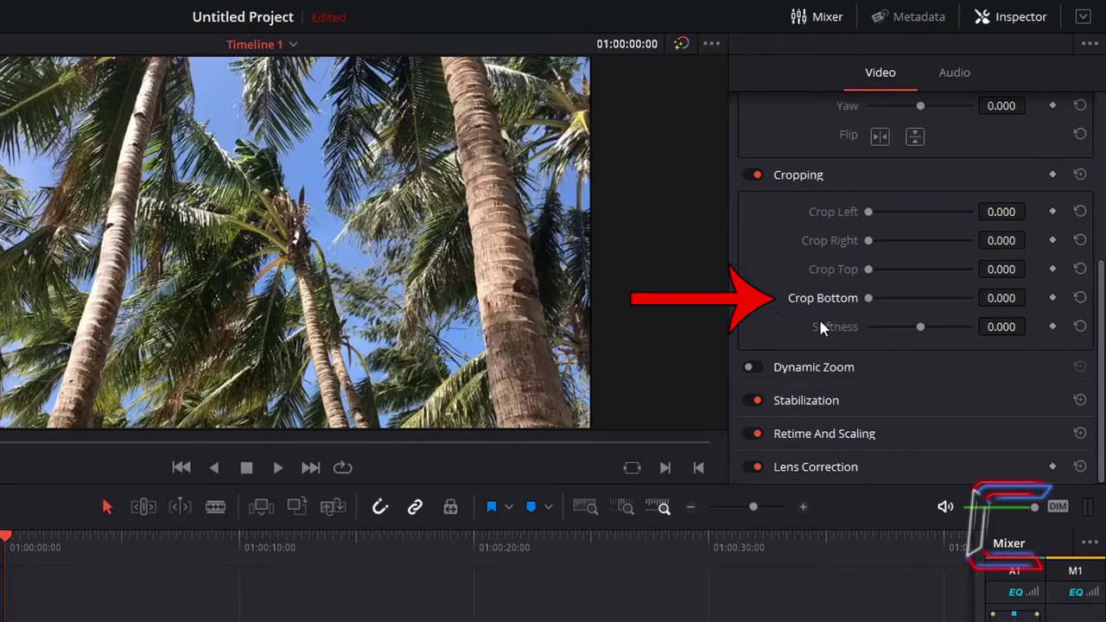
- Set Crop Bottom to 1080 and keyframe it at 01:00:00:00
left_click_drag(868, 300, 995, 311)
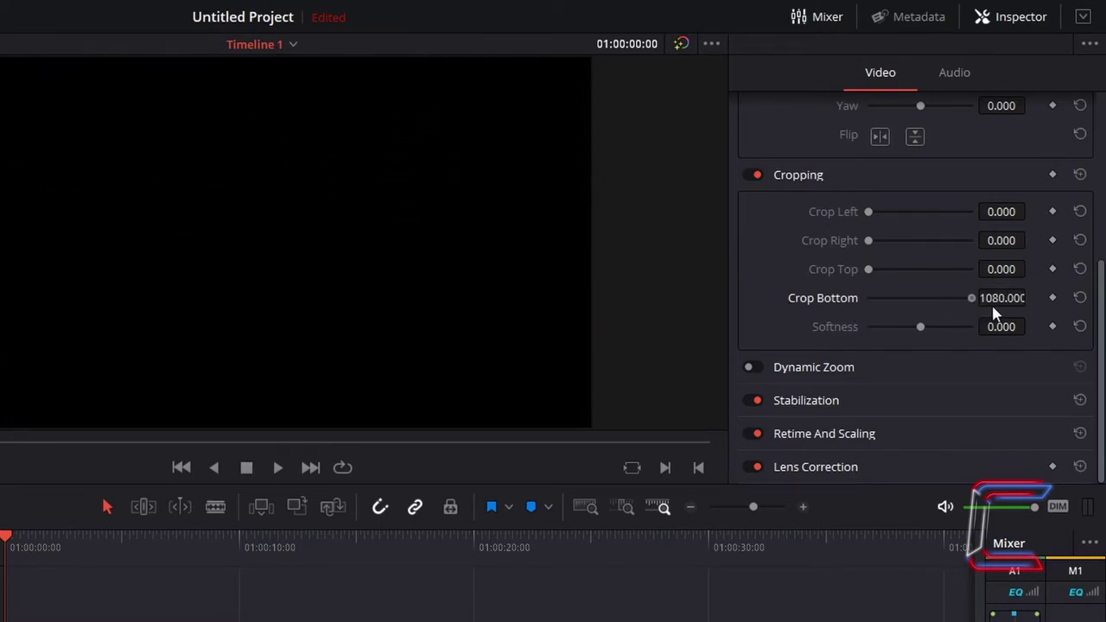
left_click(1052, 298)
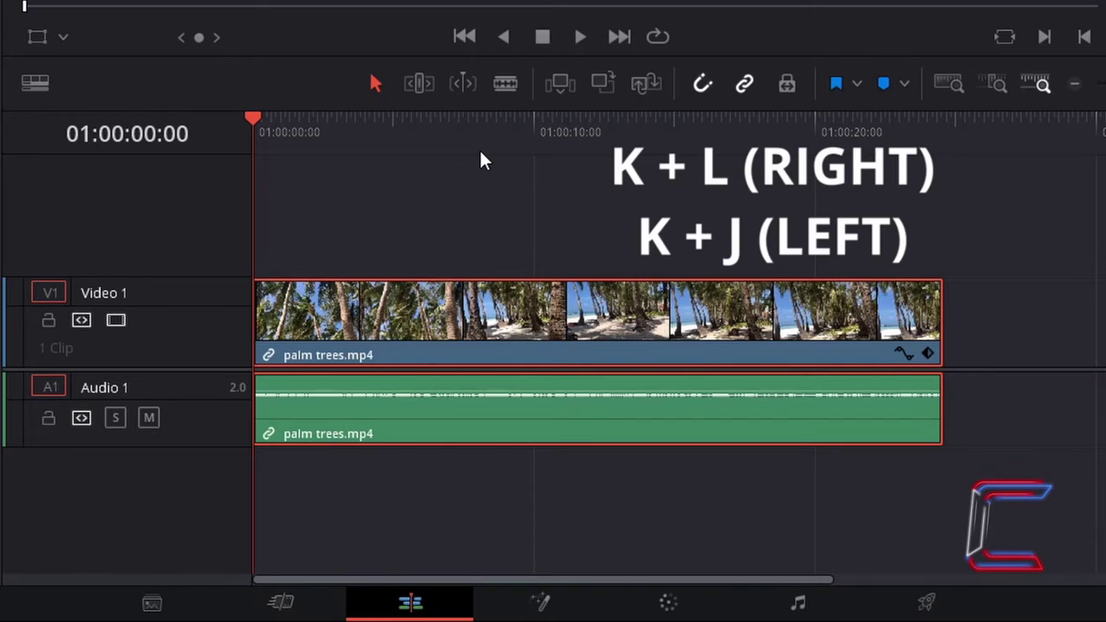
- At 01:00:05:00, set Crop Bottom back to 0 to add a second keyframe
key("l")
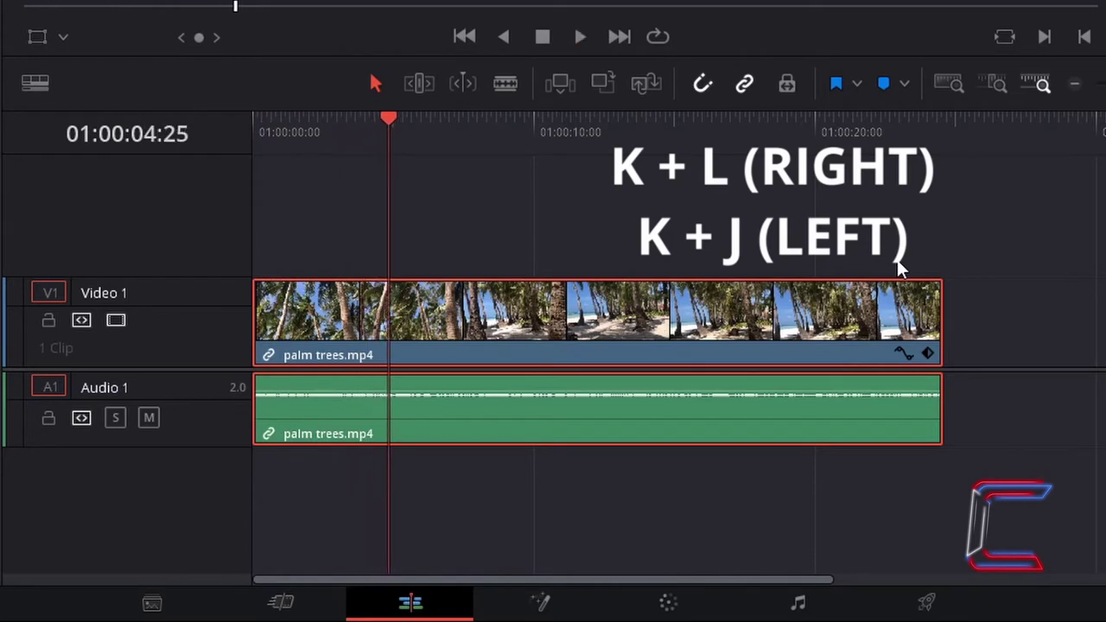
key("k")
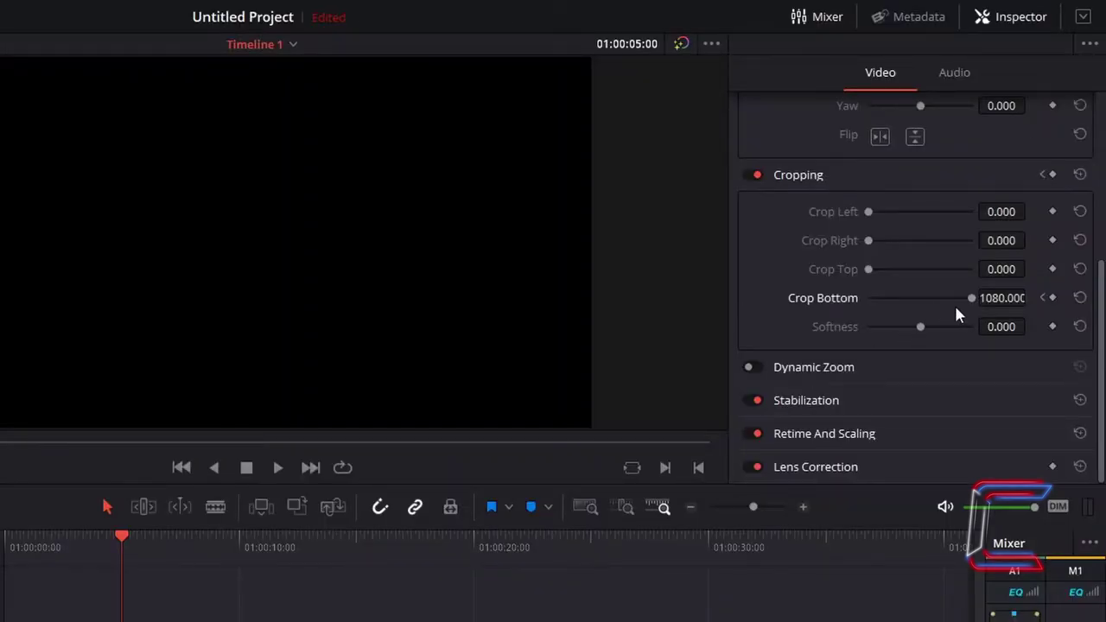
left_click_drag(971, 299, 856, 298)
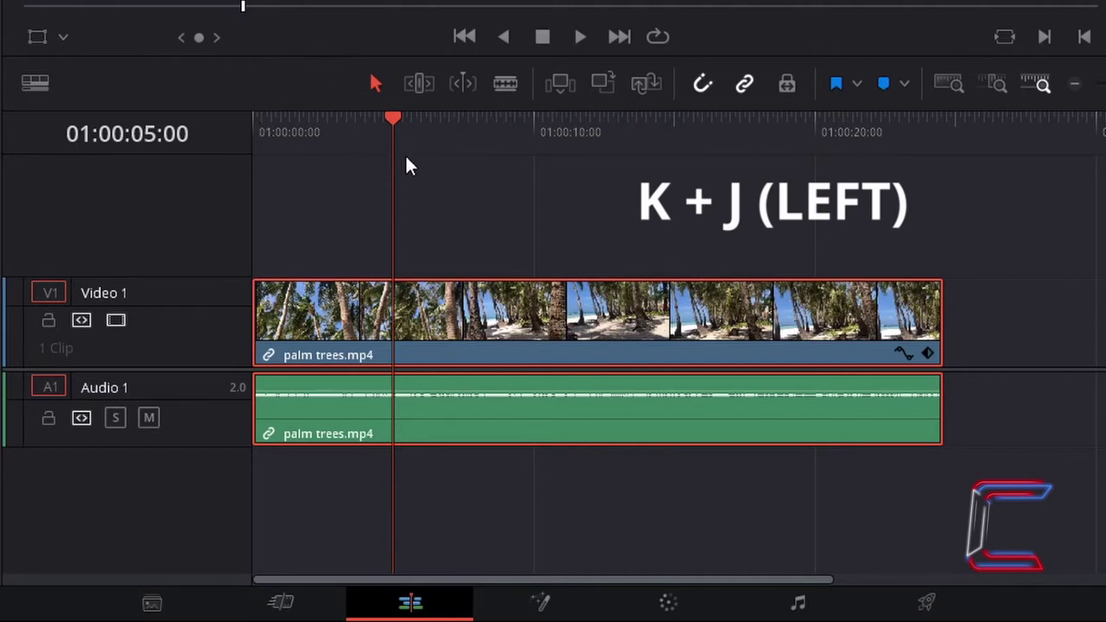
- Deselect the clip, play backward, then step forward to 01:00:00:05 where Crop Bottom reads 1044
left_click(466, 191)
key("j")
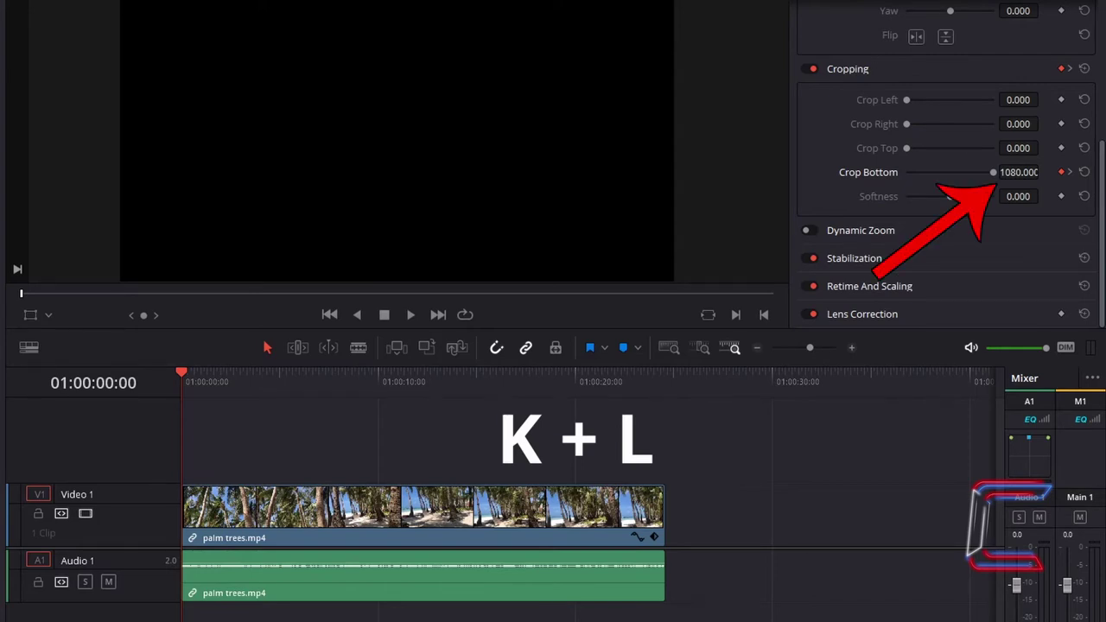
key("k+l")
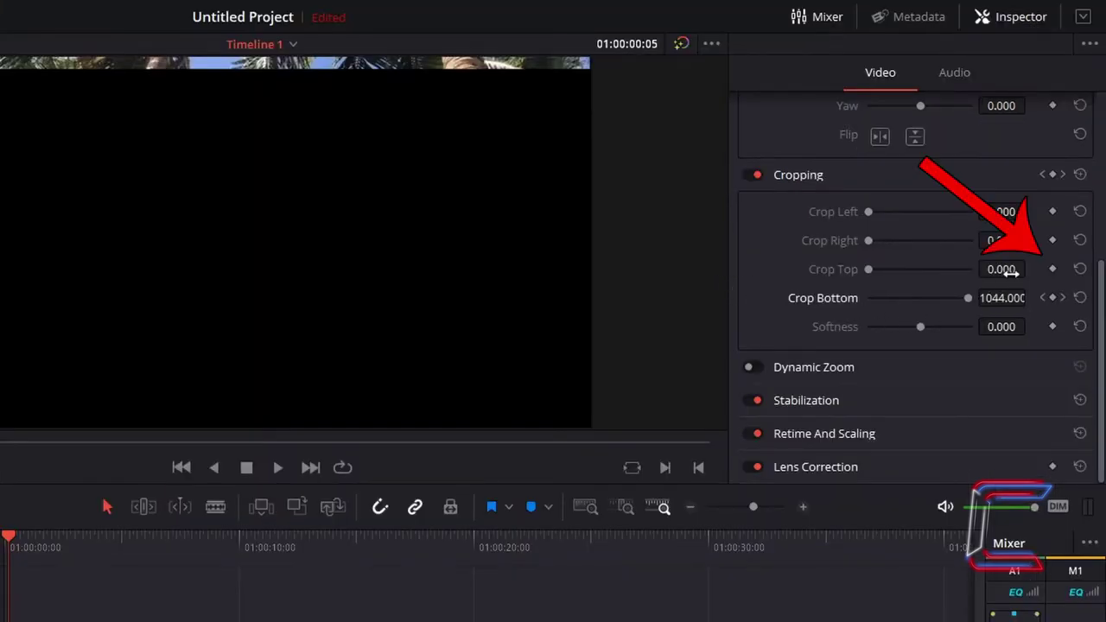
- Keyframe Crop Top, move just past five seconds, and set Crop Top to 1080
left_click(1053, 268)
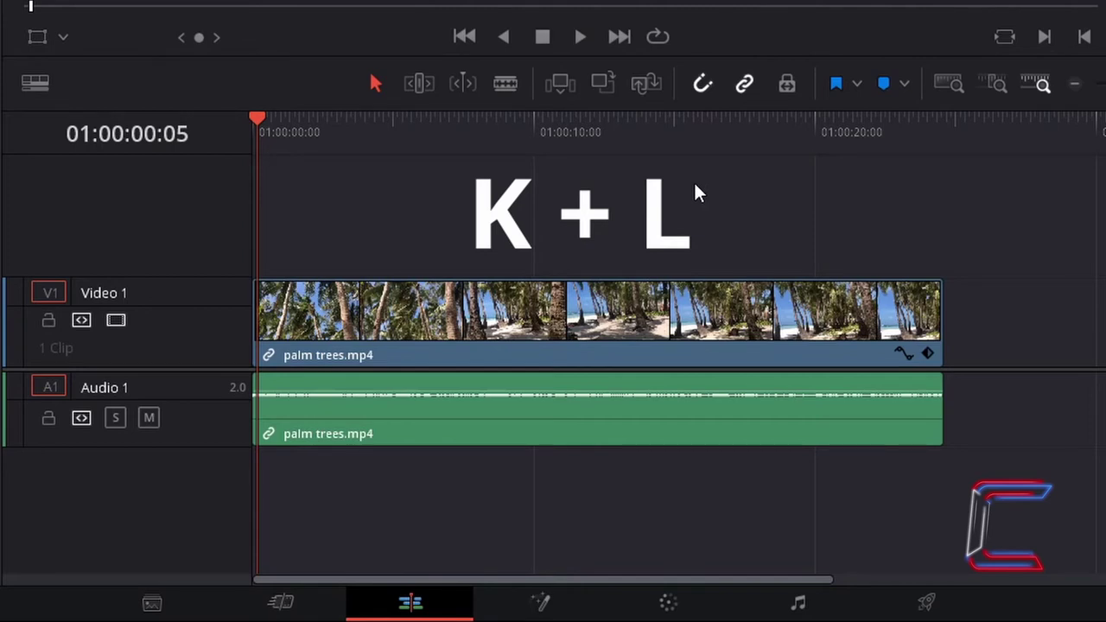
key("k+l")
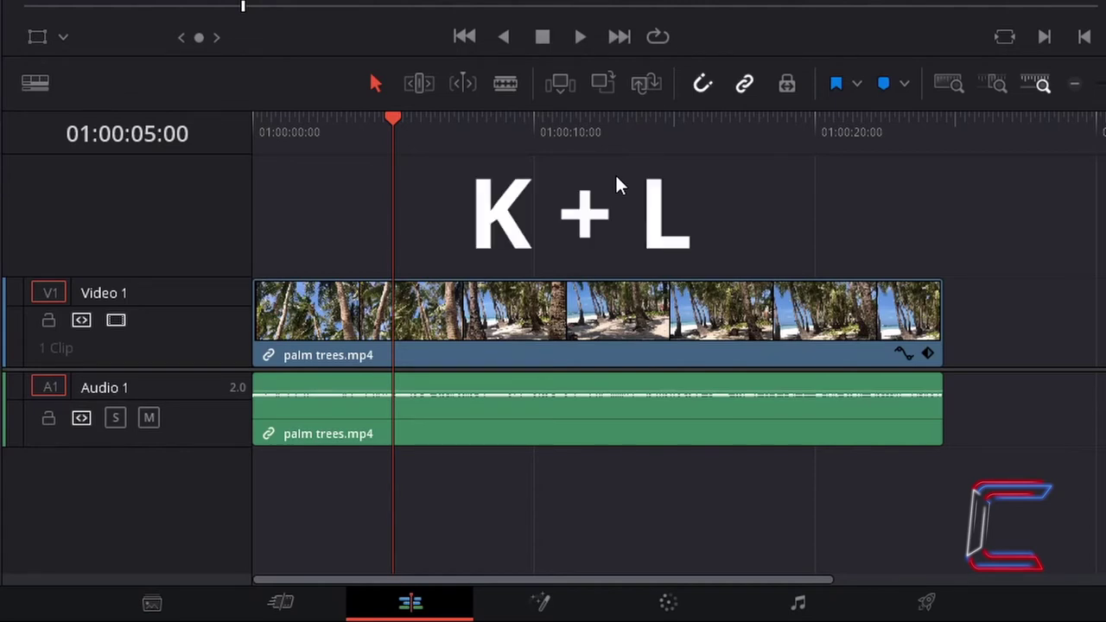
key("k+l")
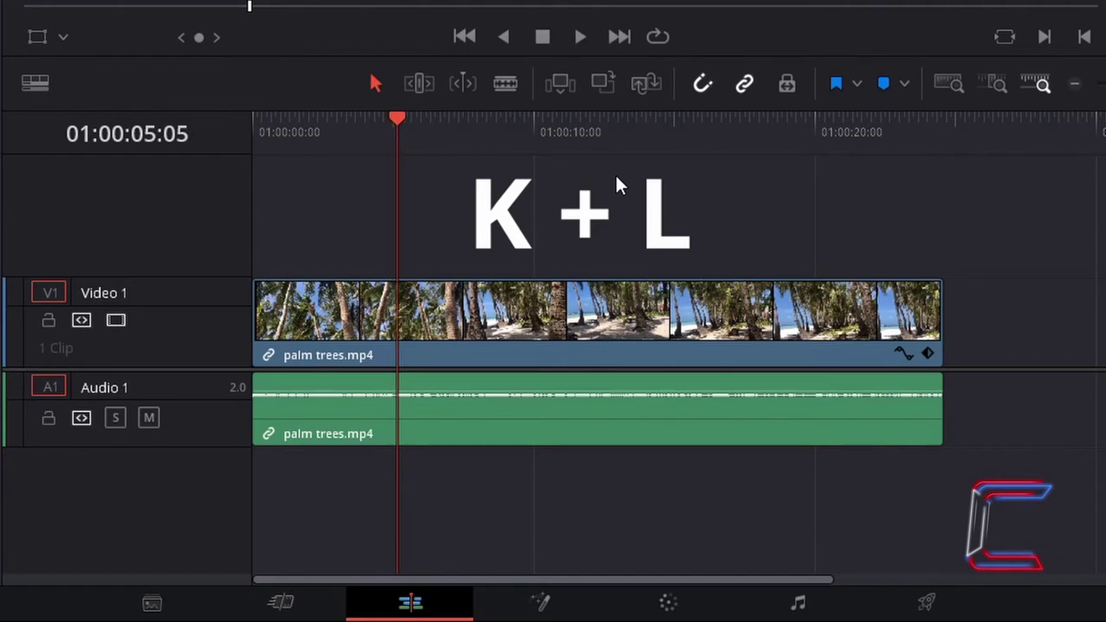
left_click(723, 287)
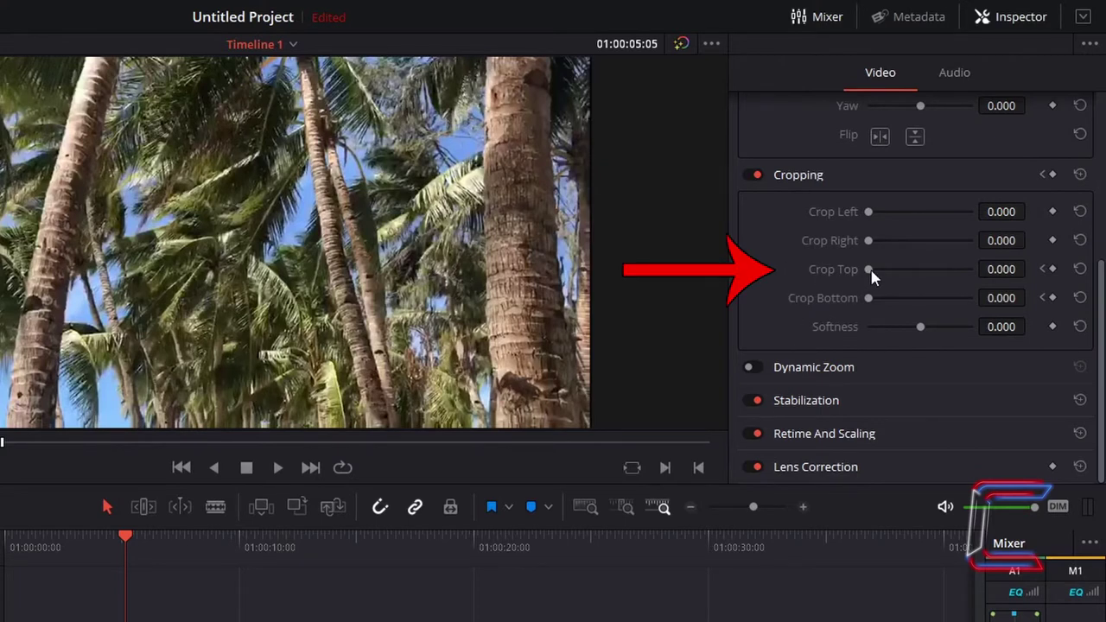
left_click_drag(871, 275, 1003, 296)
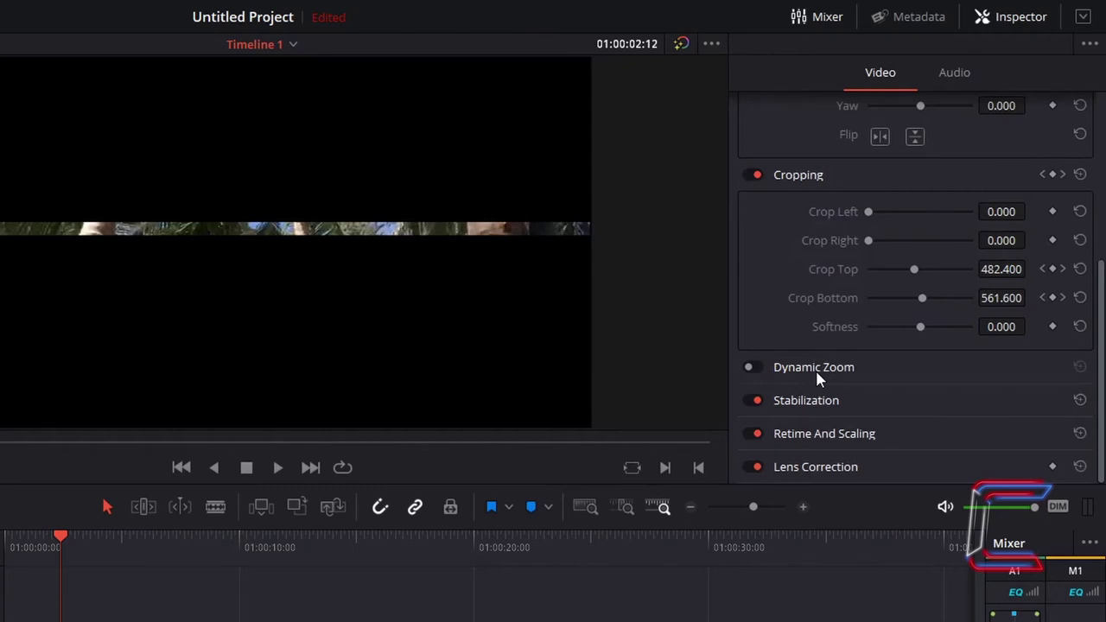
- Set the cropped clip's Transform Position X to 17
scroll(815, 368, "up", 5)
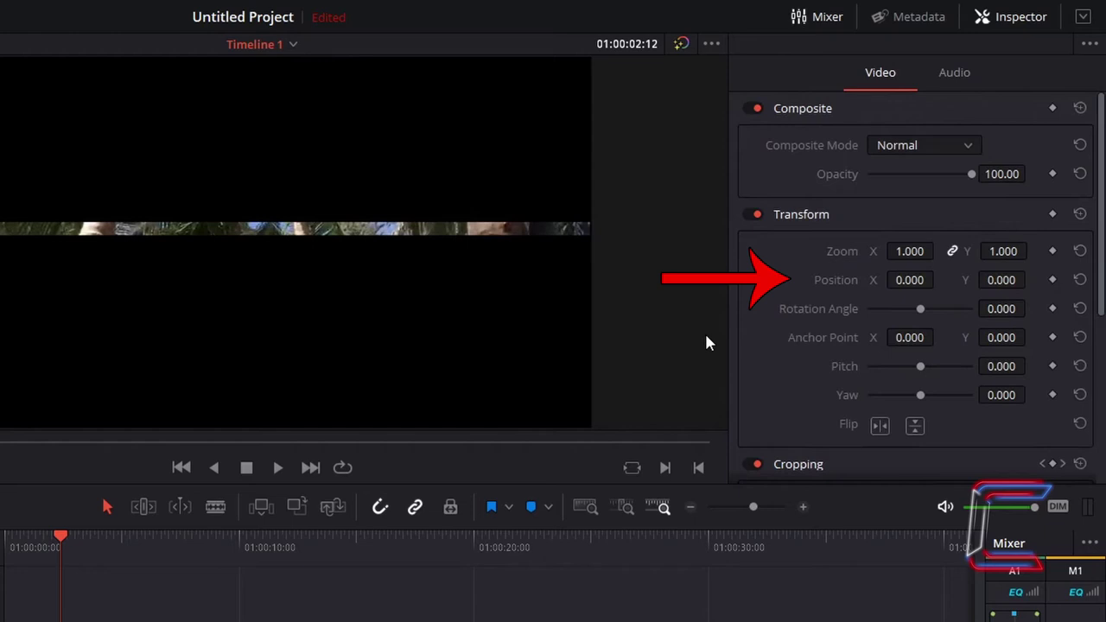
left_click(919, 285)
type("17")
key("Return")
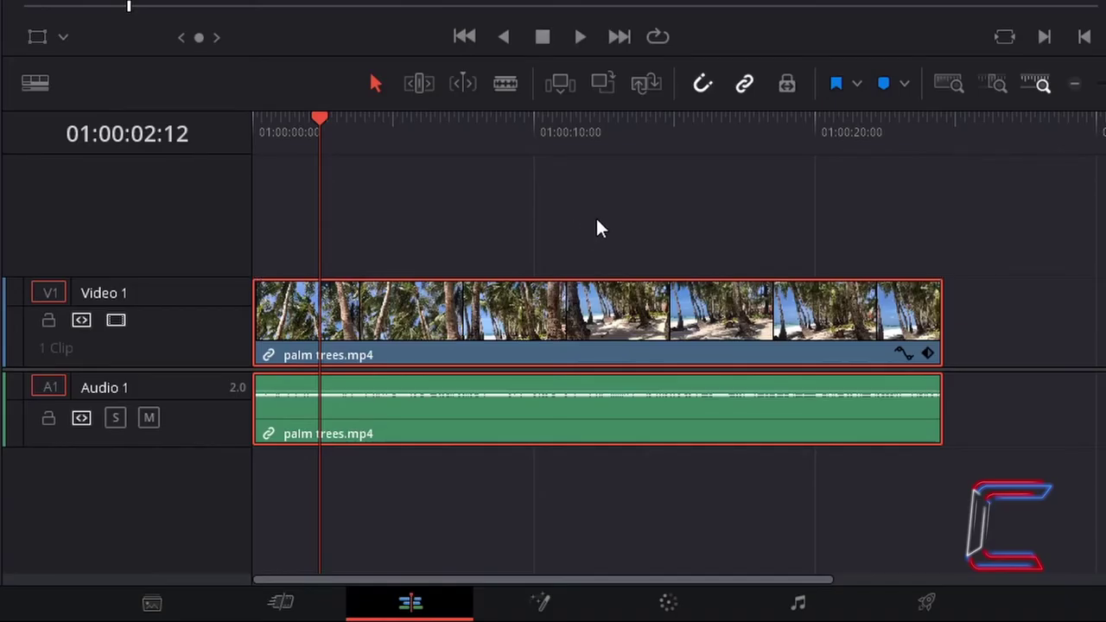
- Copy the clip, move it up to Video 2, and paste the copy at the timeline start on Video 1
key("ctrl+c")
left_click_drag(540, 320, 540, 239)
left_click(450, 297)
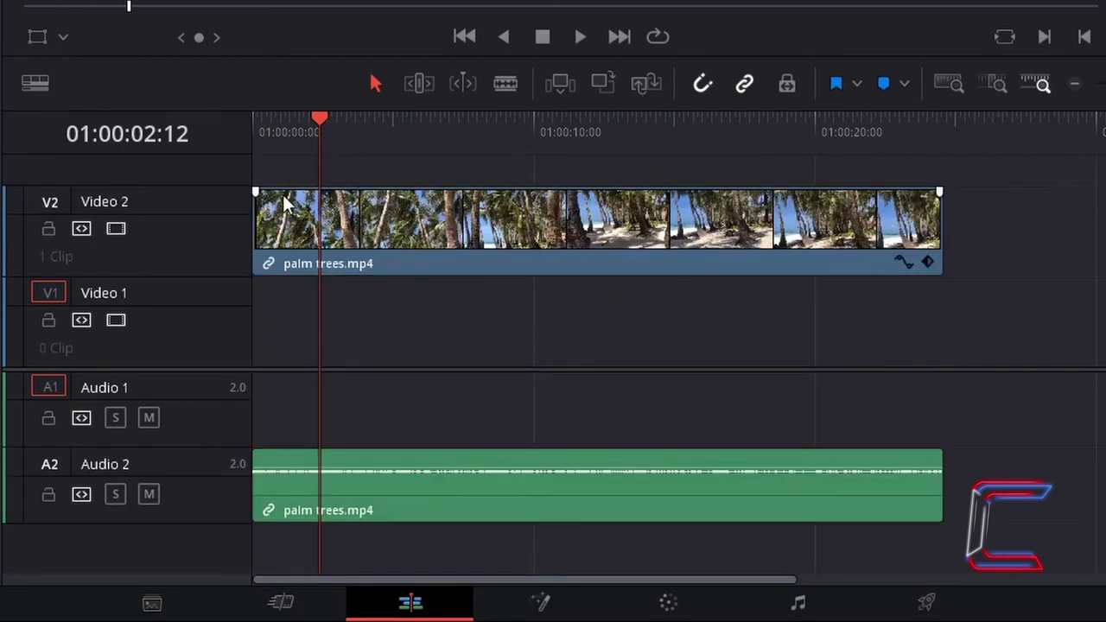
left_click_drag(317, 118, 261, 116)
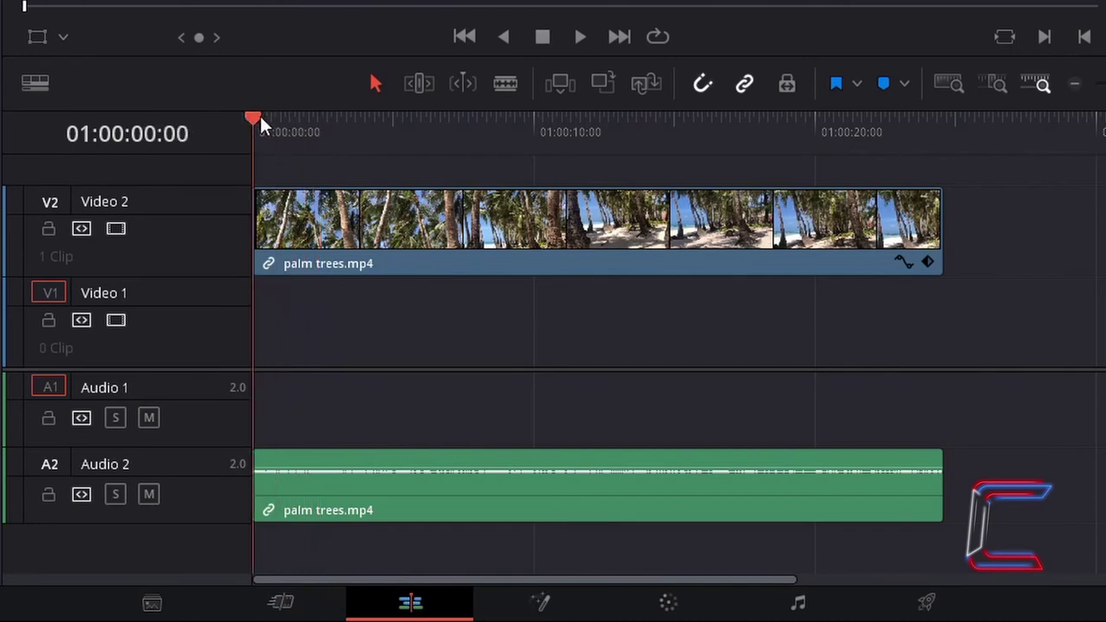
key("ctrl+v")
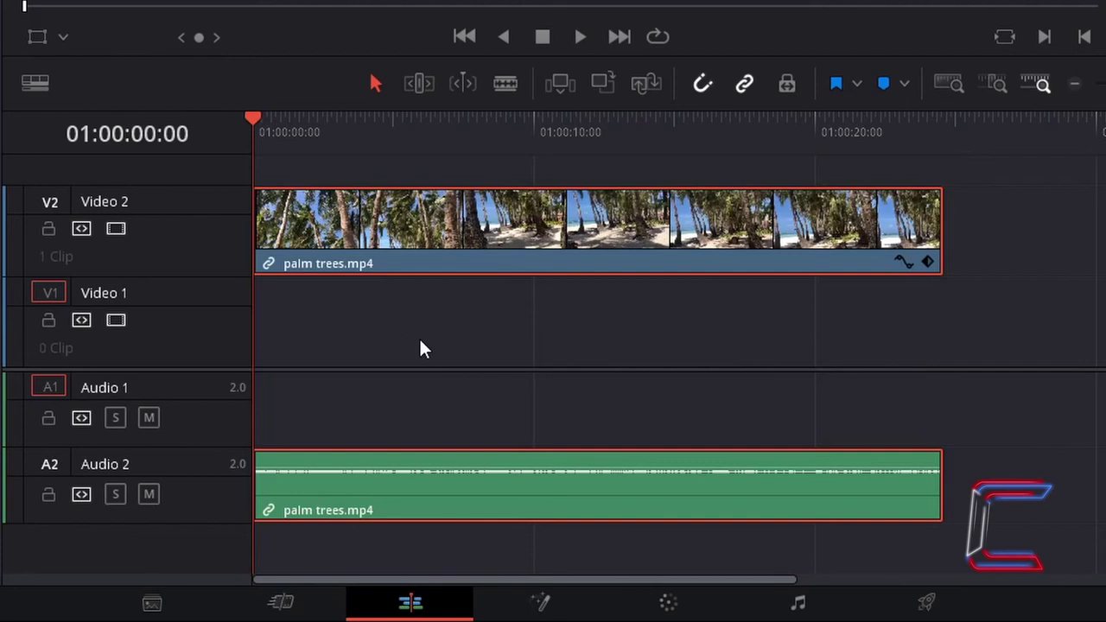
key("ctrl+v")
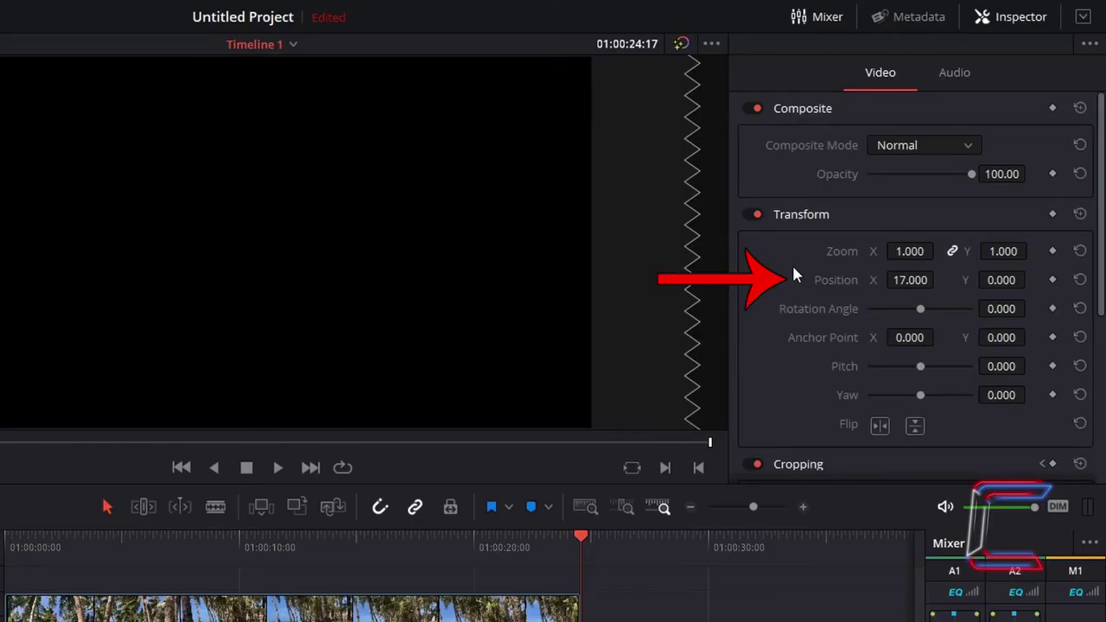
- Enter -17 as the Video 1 copy's Transform Position X
left_click(910, 279)
type("-1")
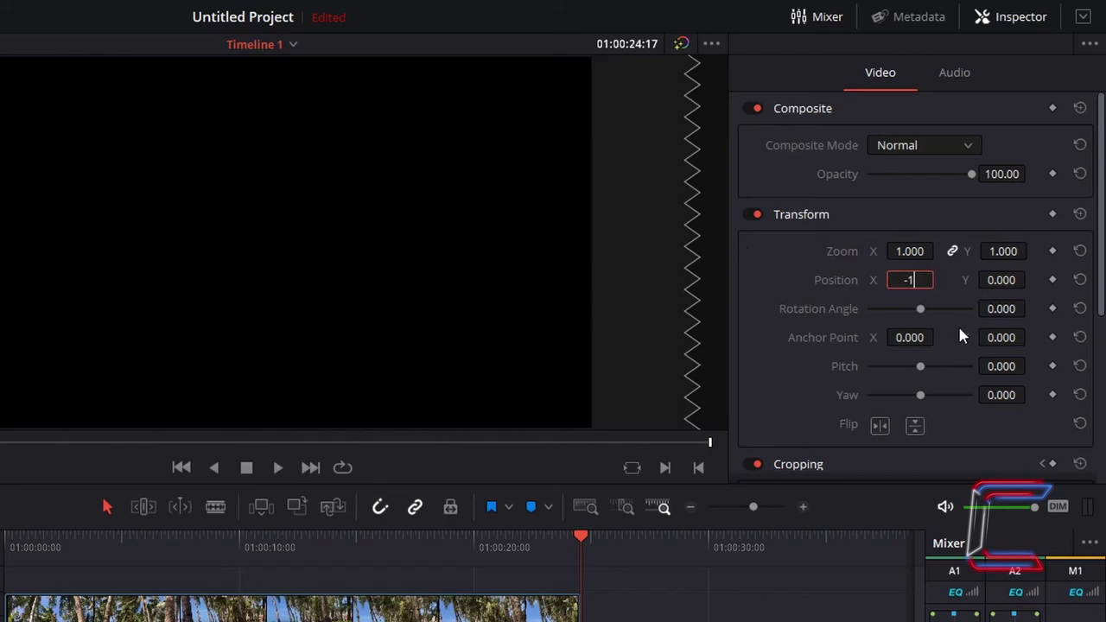
type("7")
key("Return")
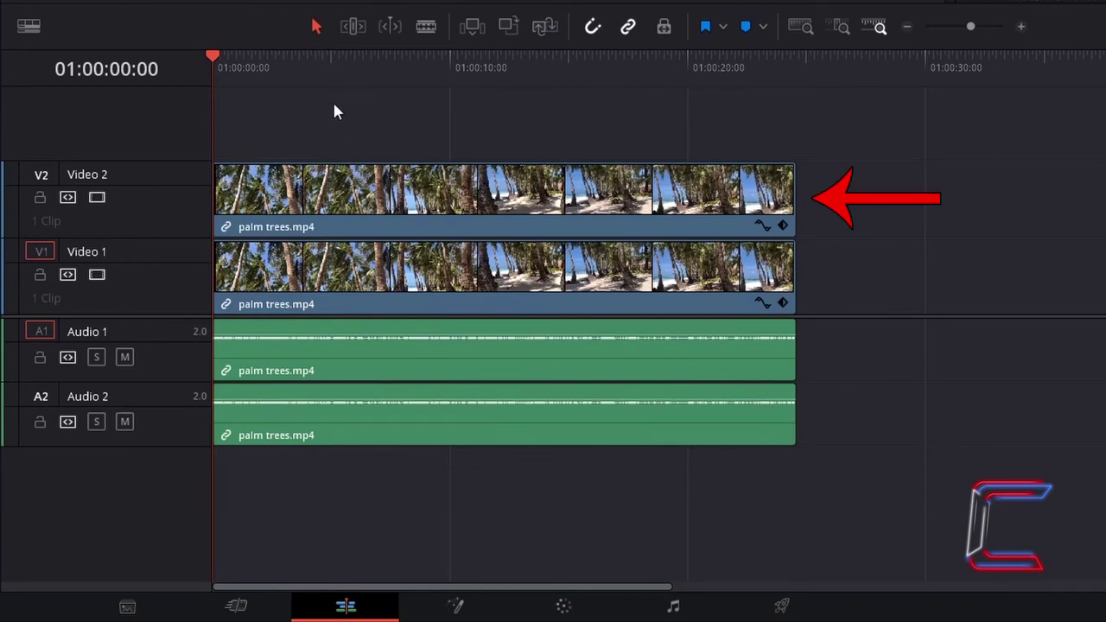
- Drag the +17 clip from Video 2 to Video 3, then the -17 clip from Video 1 to Video 2
left_click(362, 194)
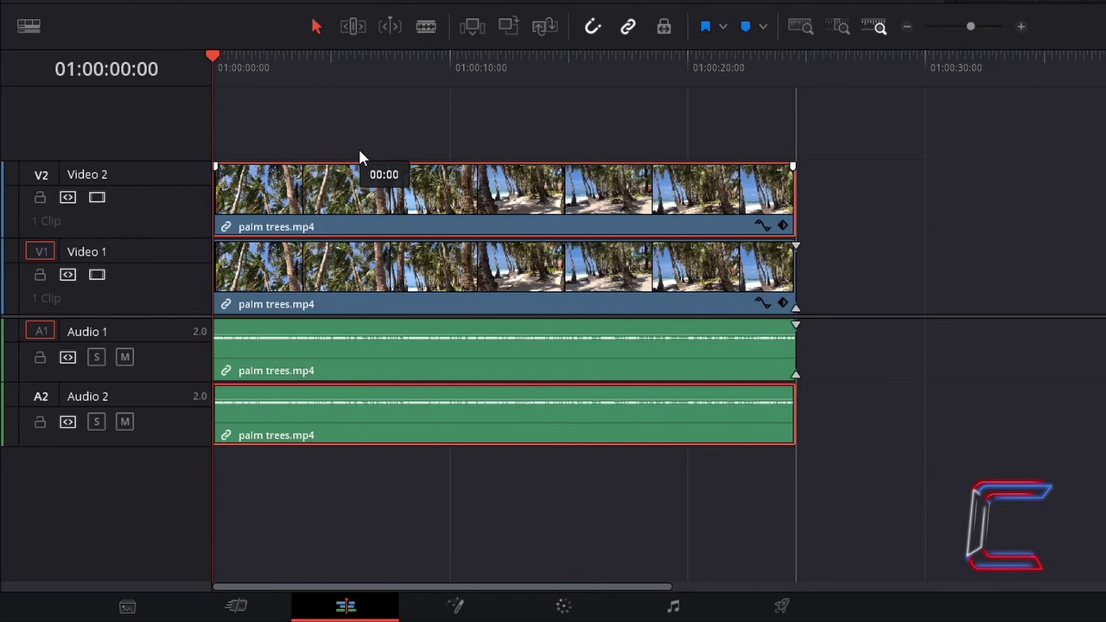
left_click_drag(360, 151, 358, 140)
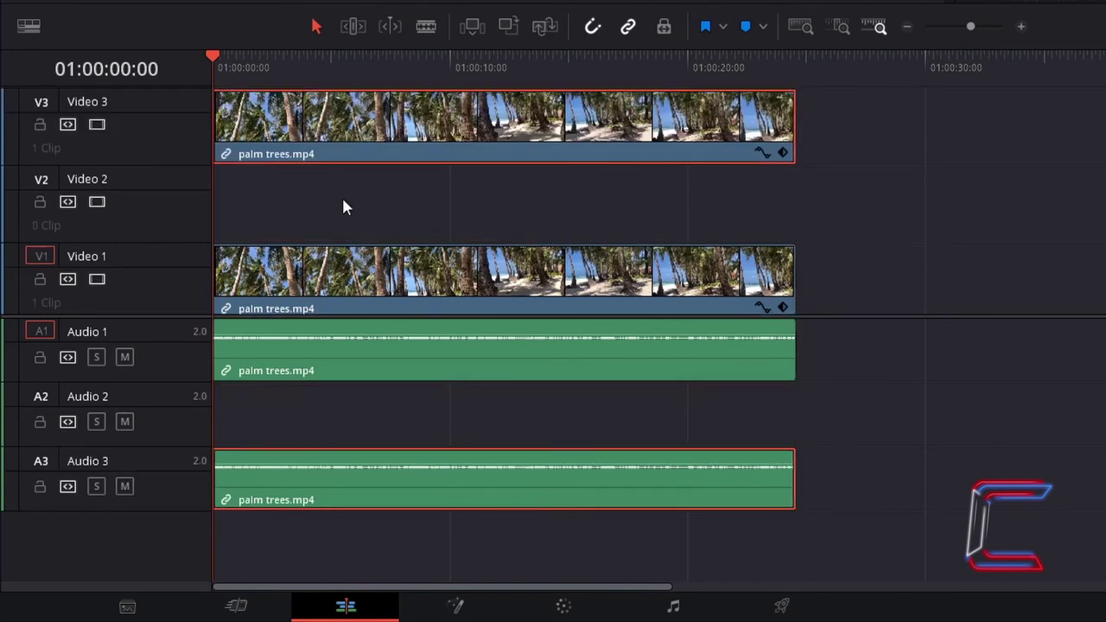
left_click(457, 275)
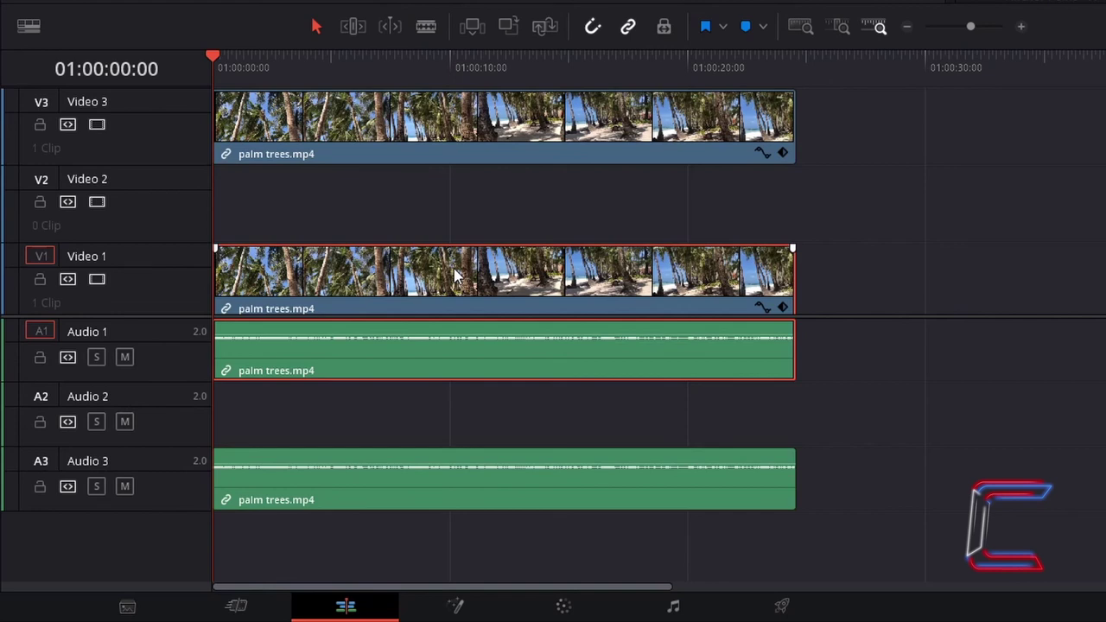
left_click_drag(458, 275, 445, 231)
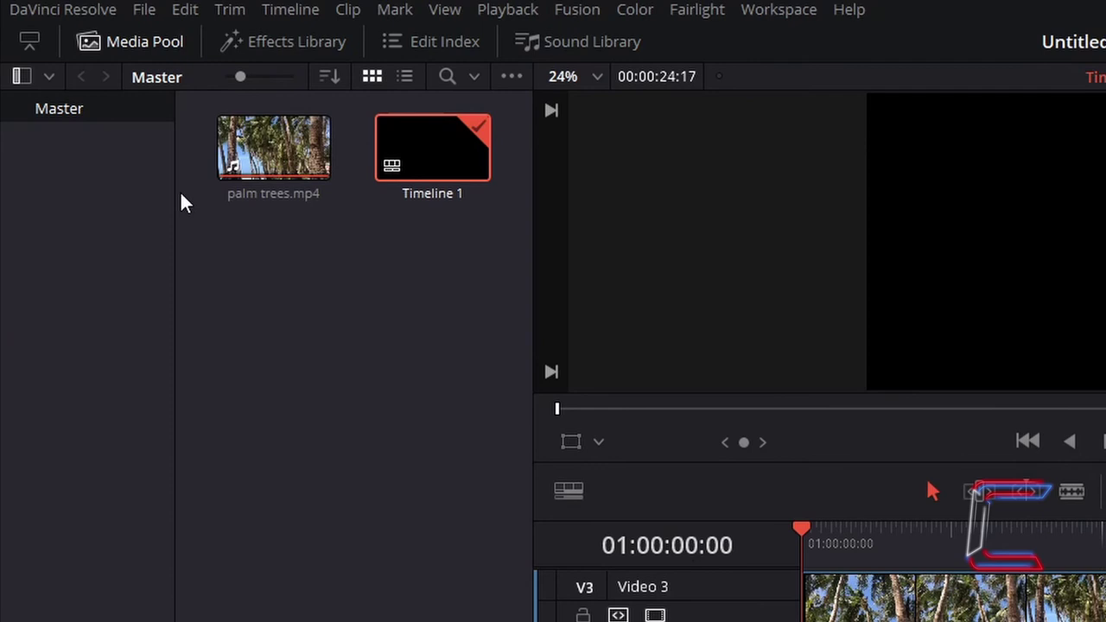
- Add the original palm trees.mp4 from the Media Pool to the start of Video 1, beneath the cropped copies
left_click(292, 152)
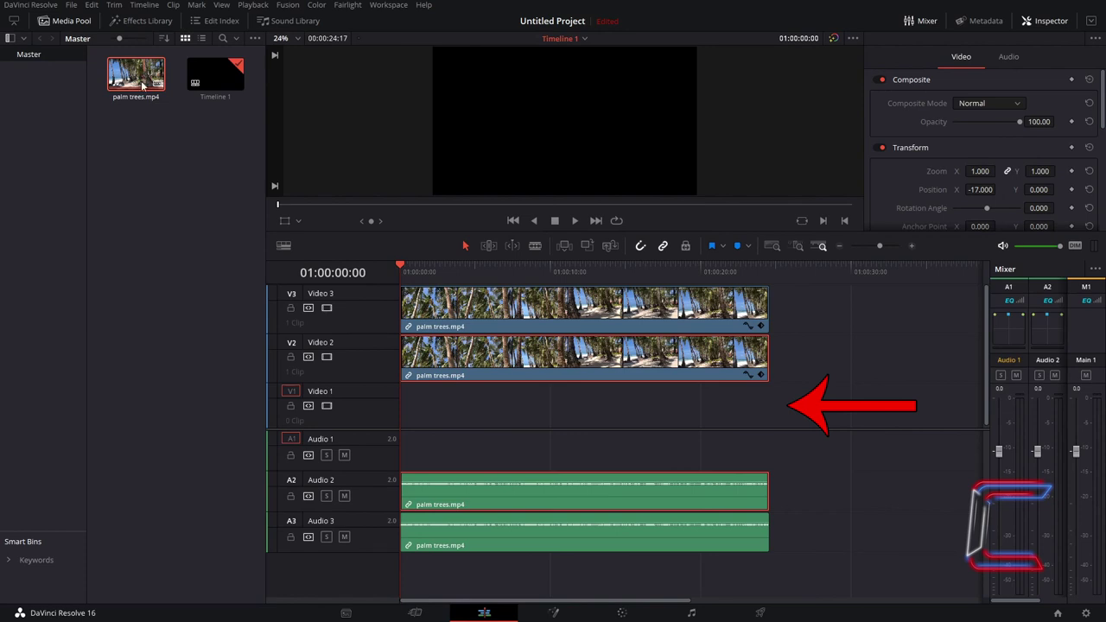
left_click_drag(143, 85, 398, 414)
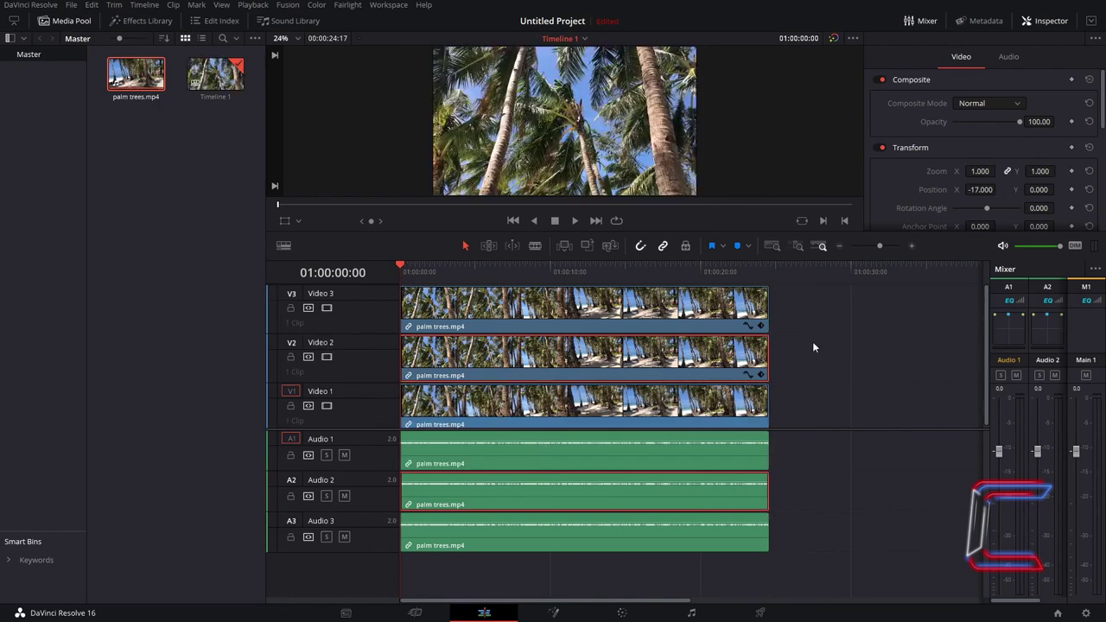